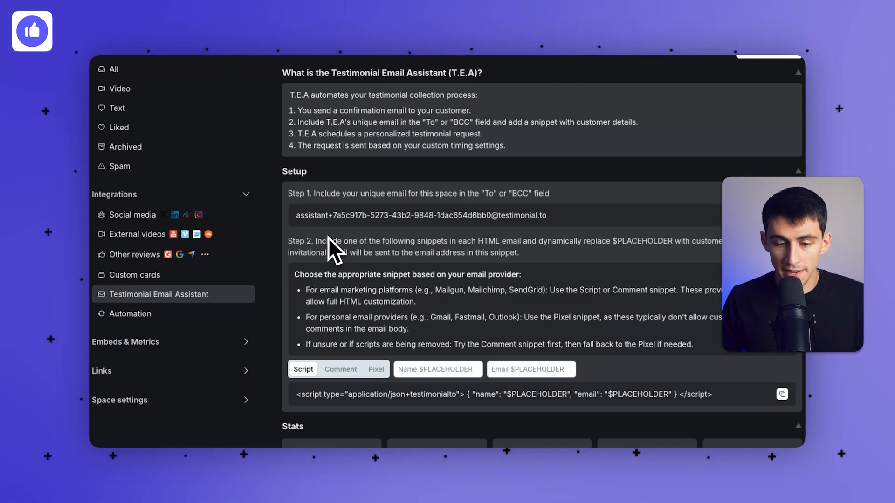
# Read the snippet guidance on email platforms, Script or Comment advice, and HTML customization.
pyautogui.moveTo(351, 295); pyautogui.dragTo(400, 298)
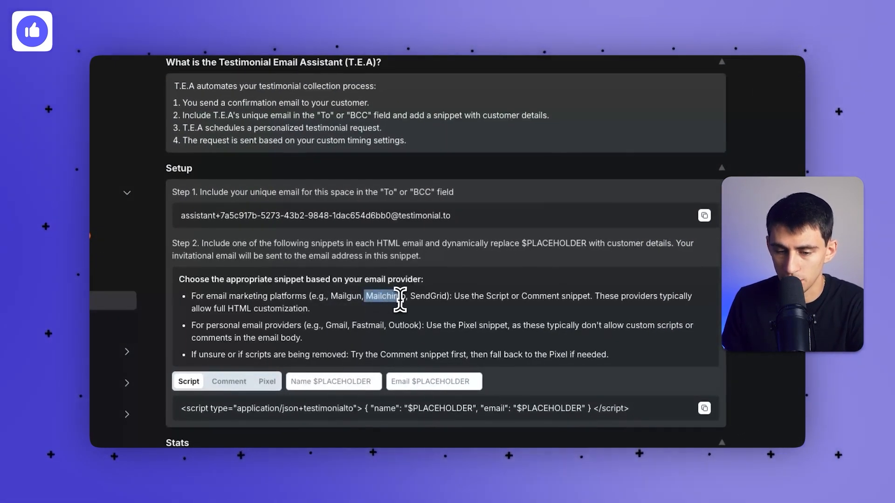
pyautogui.click(427, 300)
pyautogui.moveTo(457, 297); pyautogui.dragTo(588, 295)
pyautogui.click(455, 293)
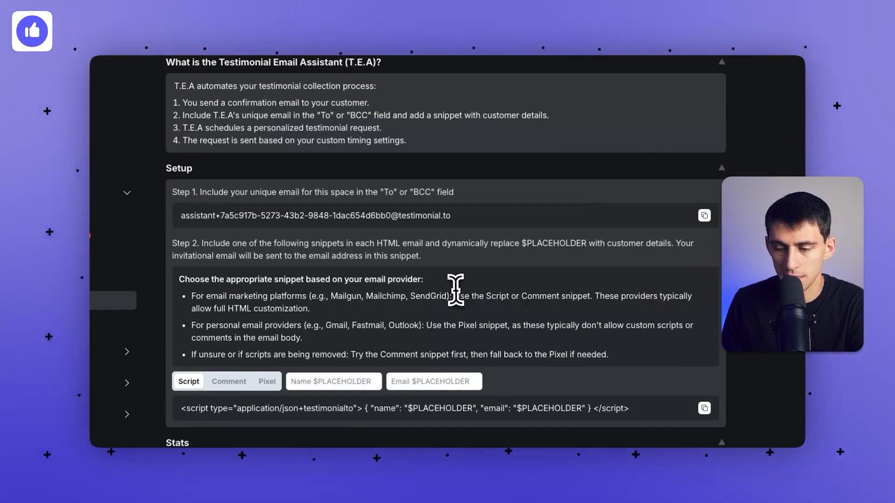
pyautogui.moveTo(284, 308); pyautogui.dragTo(312, 306)
pyautogui.click(314, 306)
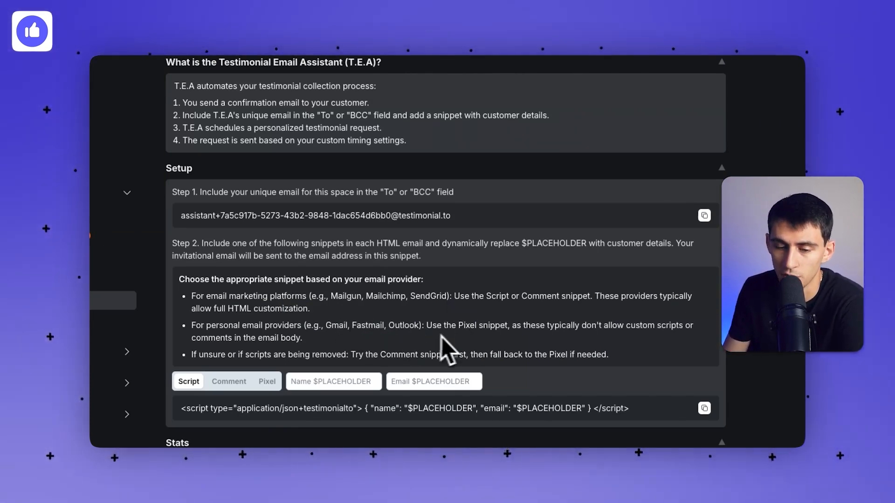
pyautogui.scroll(-1, 453, 335)
# View the Pixel snippet variant, then switch to the Comment snippet.
pyautogui.moveTo(425, 319); pyautogui.dragTo(486, 329)
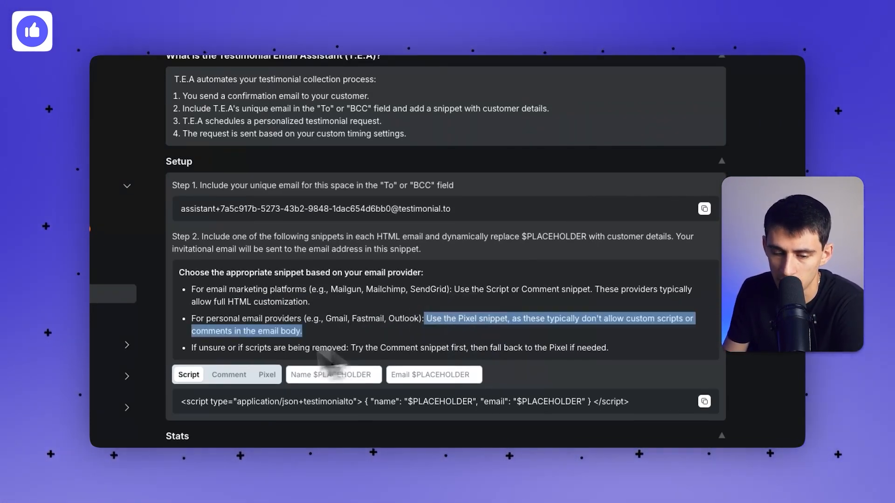
pyautogui.click(266, 374)
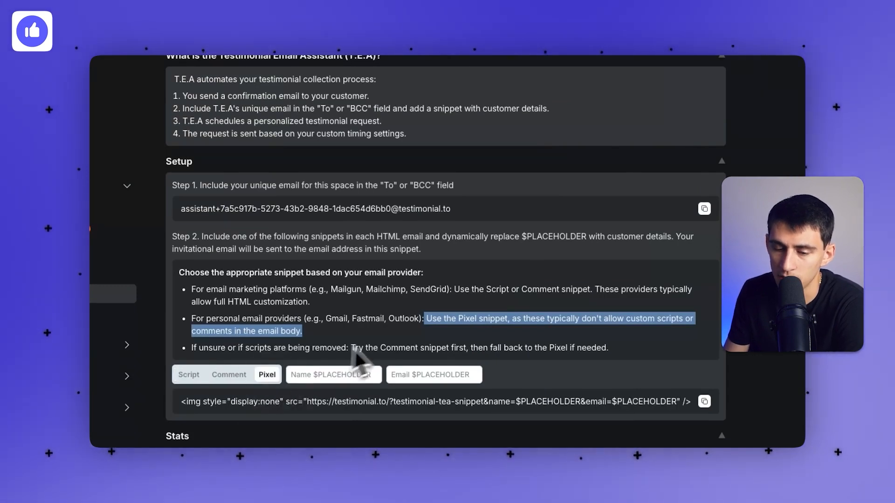
pyautogui.click(412, 317)
pyautogui.moveTo(428, 318); pyautogui.dragTo(620, 329)
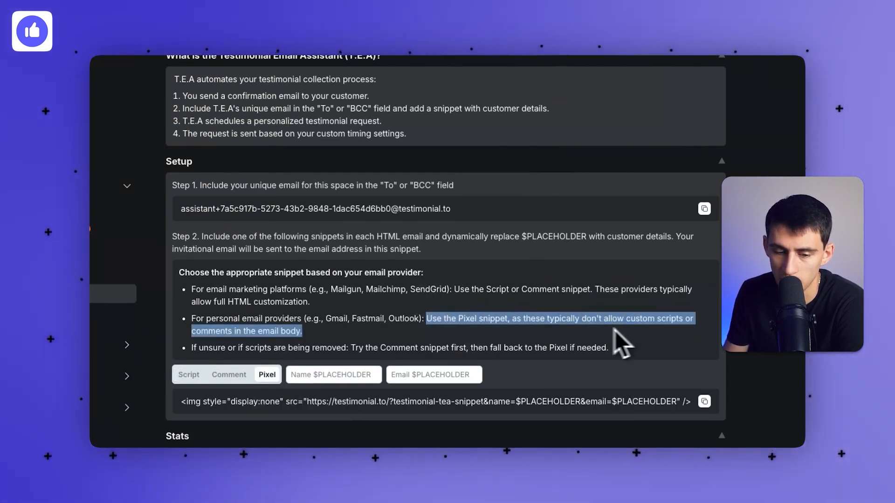
pyautogui.click(228, 375)
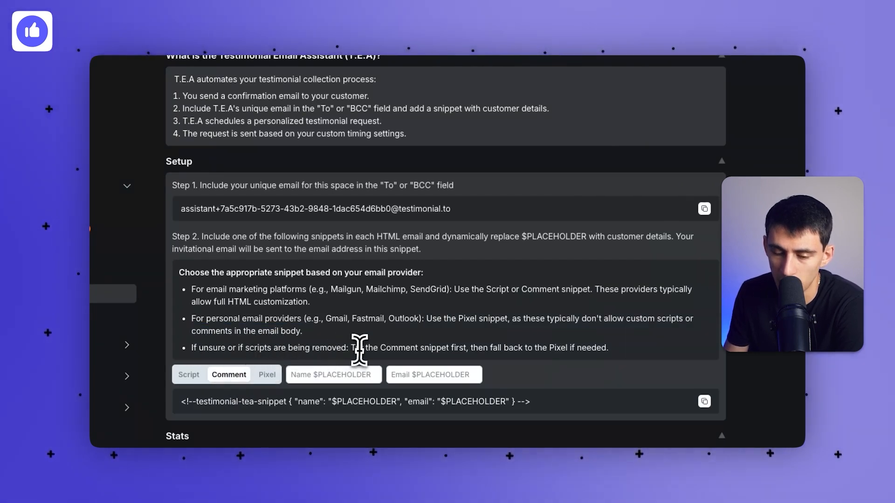
pyautogui.scroll(-1, 480, 347)
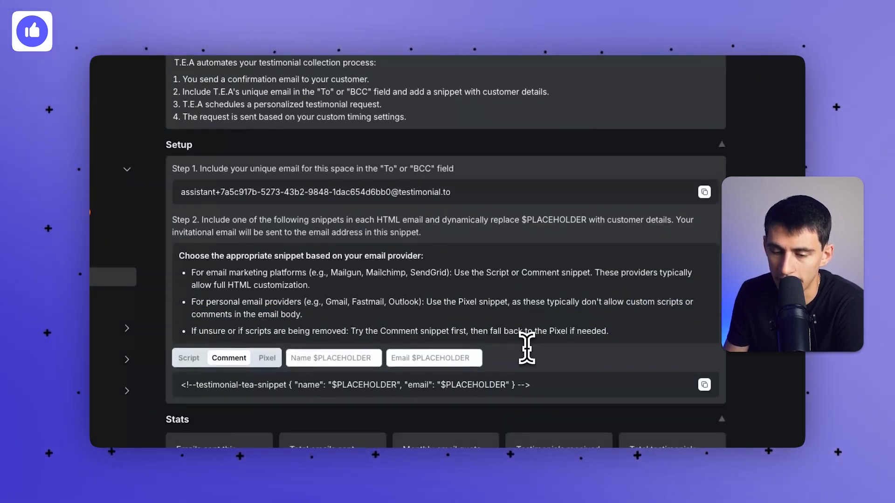
pyautogui.scroll(-10, 526, 347)
# Bring up the Send delay options in Settings, keeping Immediately selected.
pyautogui.scroll(2, 353, 251)
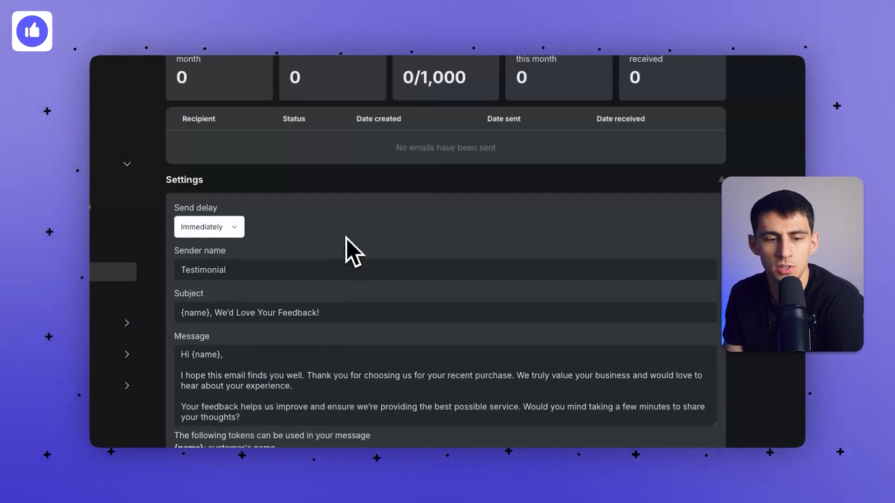
pyautogui.scroll(-1, 413, 239)
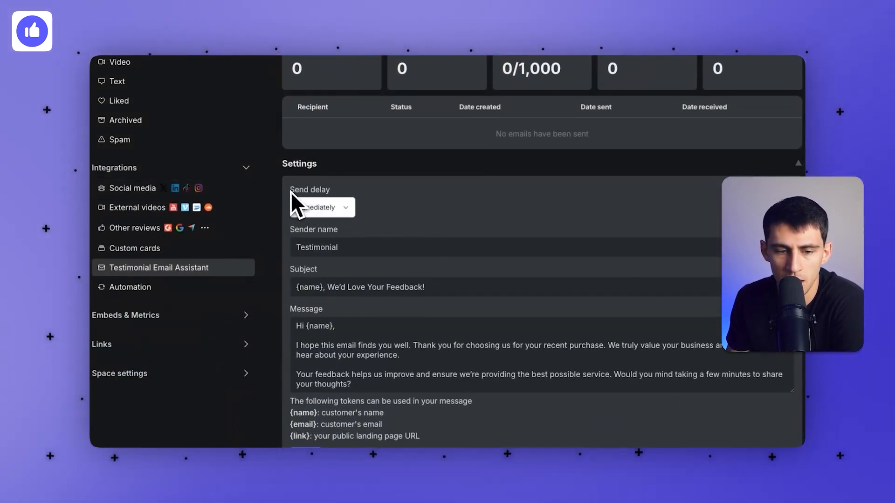
pyautogui.moveTo(311, 192); pyautogui.dragTo(335, 196)
pyautogui.click(325, 210)
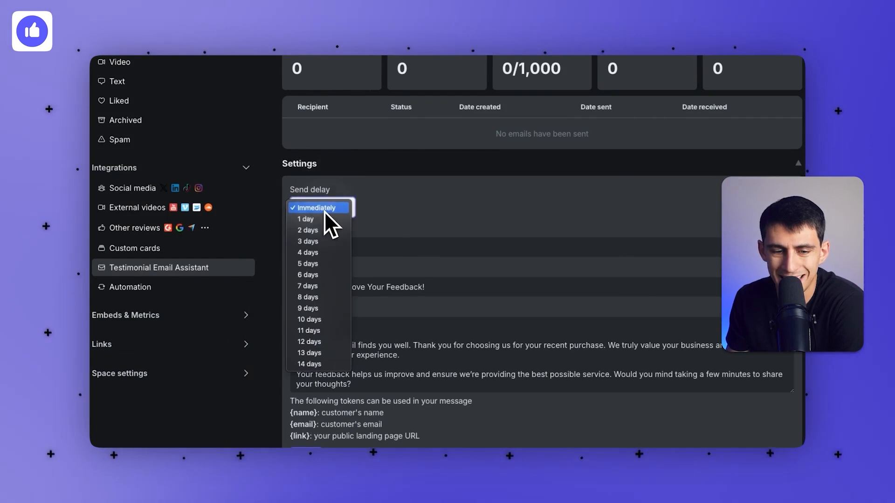
pyautogui.click(326, 208)
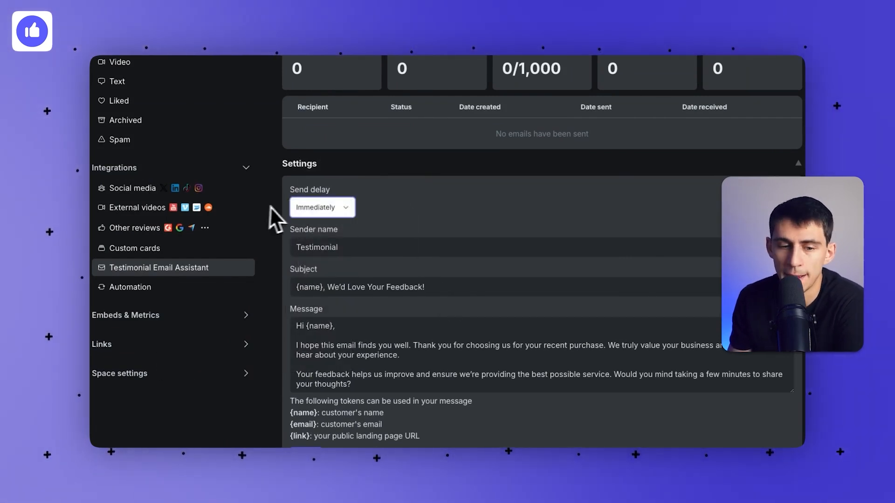
pyautogui.click(302, 211)
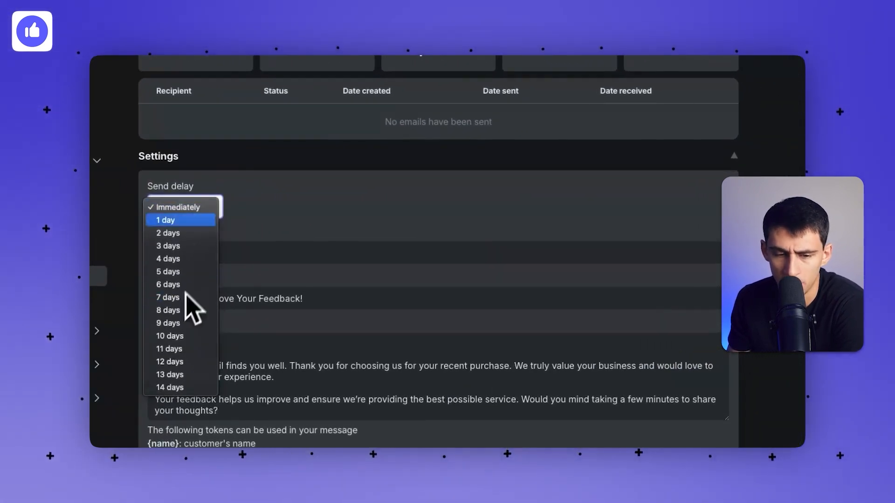
# Replace the sender name Testimonial with the user's own name.
pyautogui.click(359, 196)
pyautogui.doubleClick(189, 253)
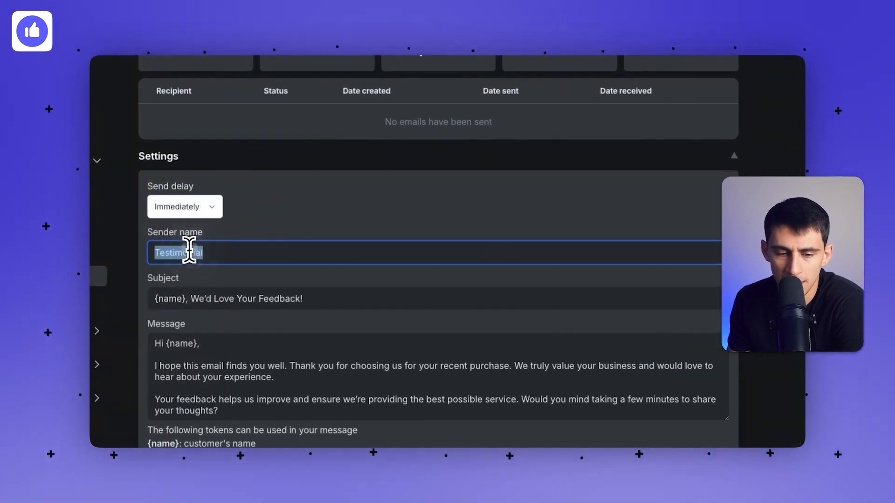
pyautogui.scroll(-1, 433, 160)
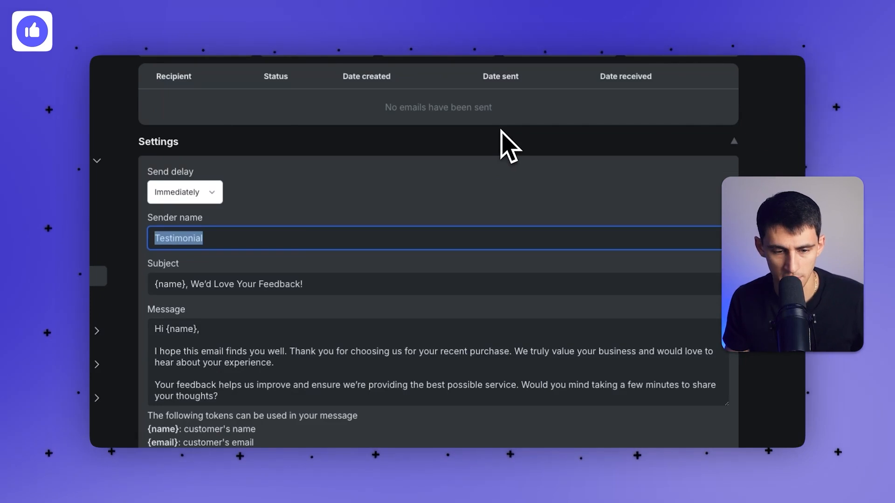
pyautogui.write('Demetri Panici')
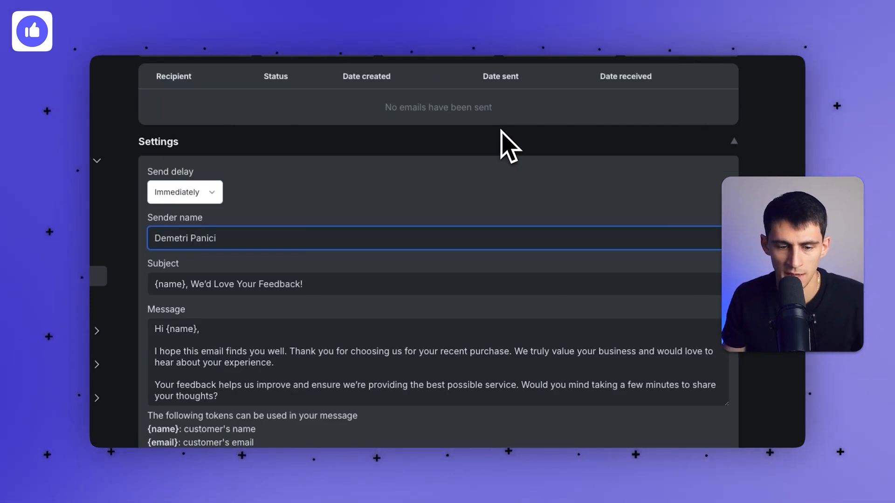
# Review the subject and greeting, then replace the Testimonial.to sign-off with the user's first name.
pyautogui.click(180, 284)
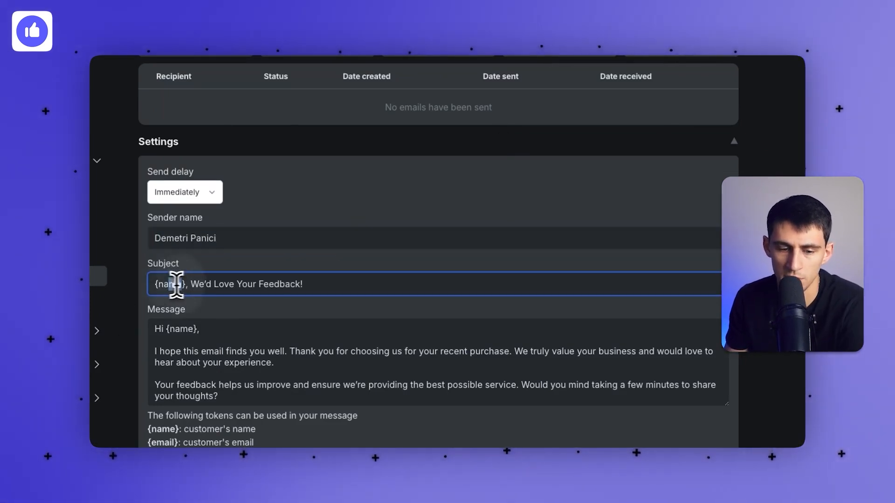
pyautogui.moveTo(188, 284); pyautogui.dragTo(358, 284)
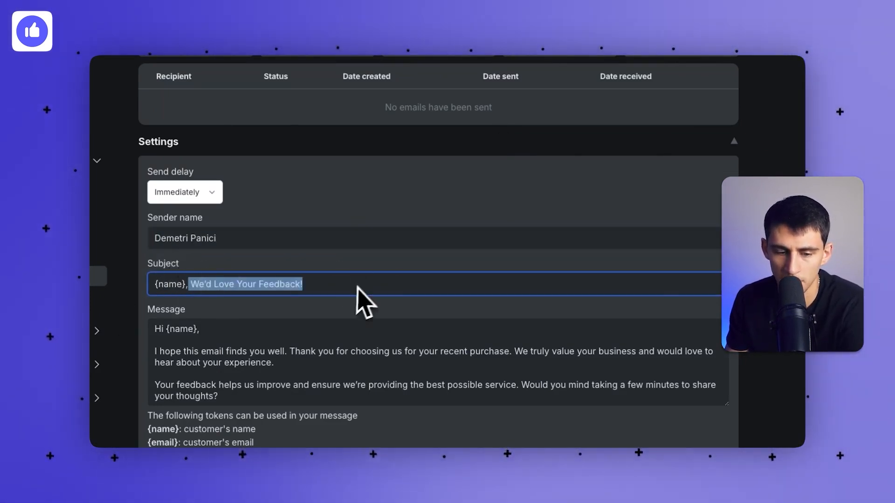
pyautogui.moveTo(176, 329); pyautogui.dragTo(211, 334)
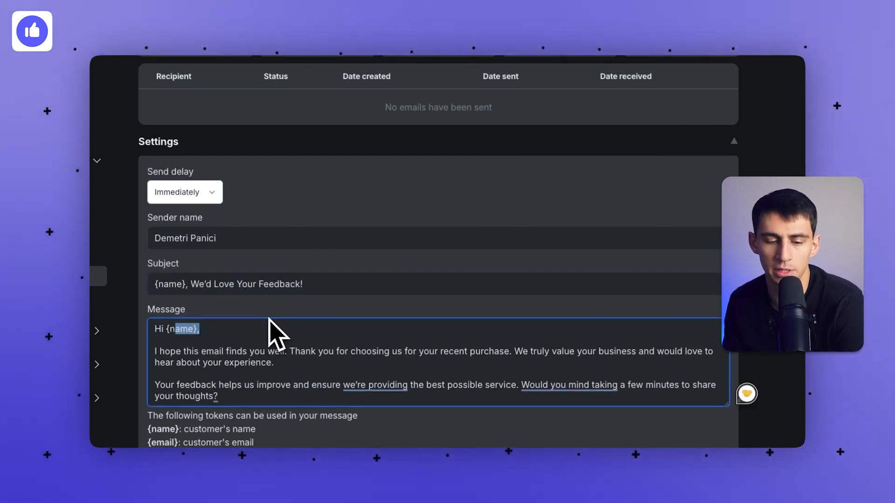
pyautogui.scroll(-1, 273, 313)
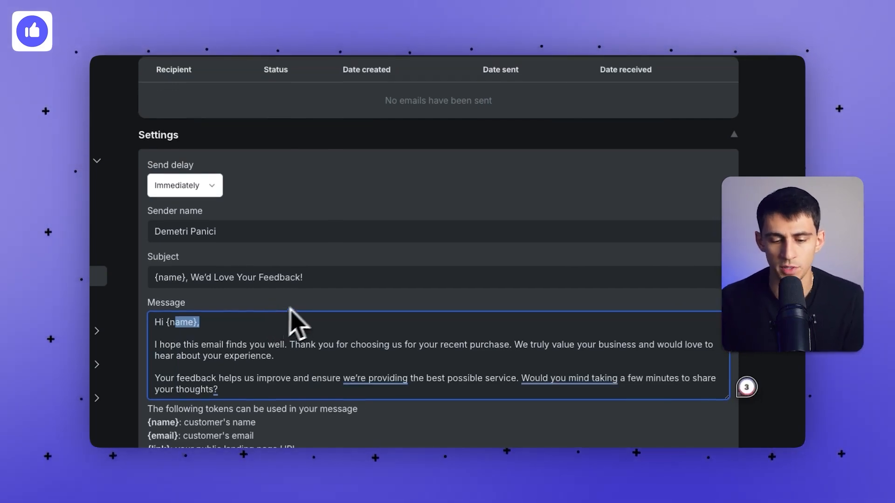
pyautogui.scroll(-1, 368, 356)
pyautogui.click(380, 340)
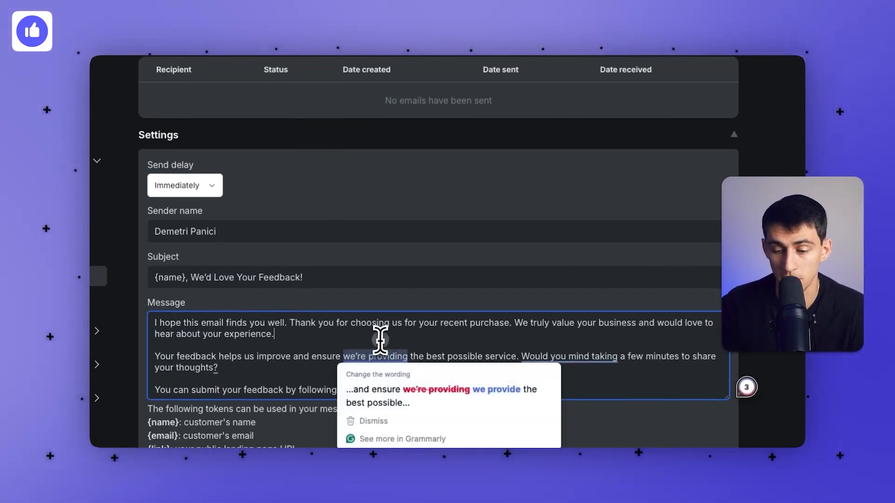
pyautogui.scroll(-1, 650, 344)
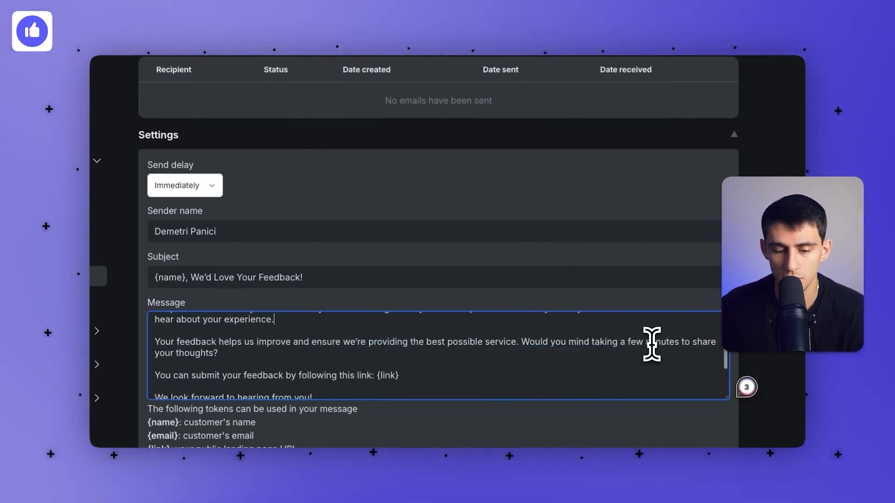
pyautogui.scroll(-2, 645, 345)
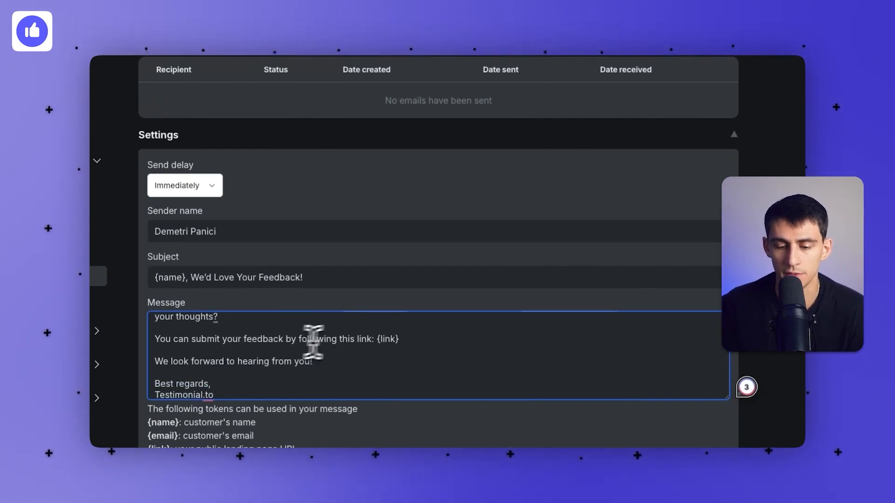
pyautogui.moveTo(397, 338); pyautogui.dragTo(110, 354)
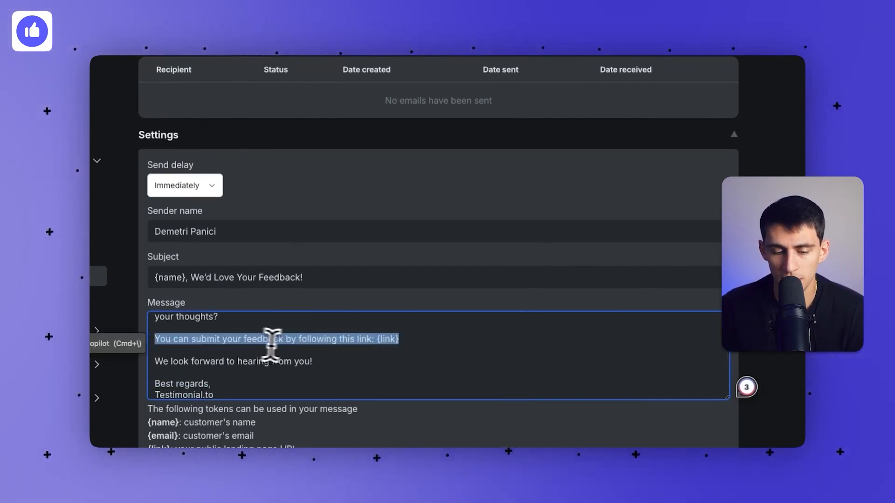
pyautogui.moveTo(156, 391); pyautogui.dragTo(235, 388)
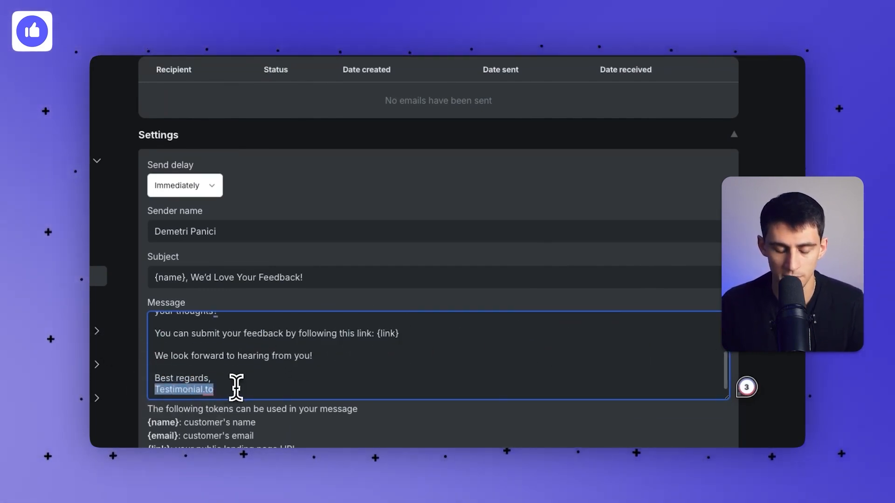
pyautogui.press('BackSpace')
pyautogui.write('Demetr')
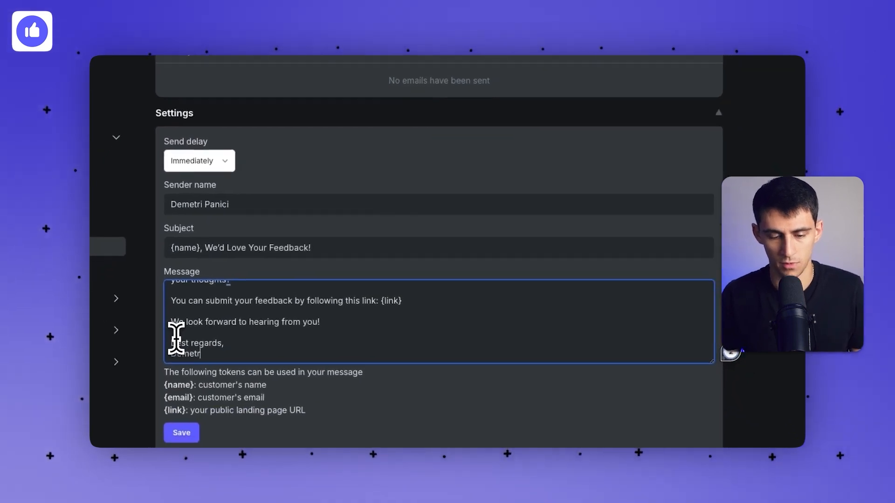
pyautogui.write('i')
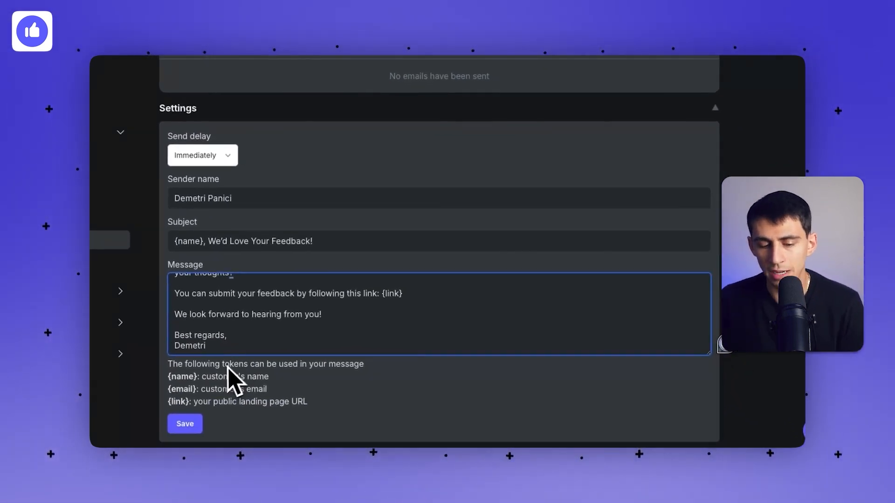
# Look over the {name} token and the stats, including the 1,000 monthly email quota.
pyautogui.moveTo(199, 390); pyautogui.dragTo(179, 392)
pyautogui.click(173, 379)
pyautogui.moveTo(174, 378); pyautogui.dragTo(190, 391)
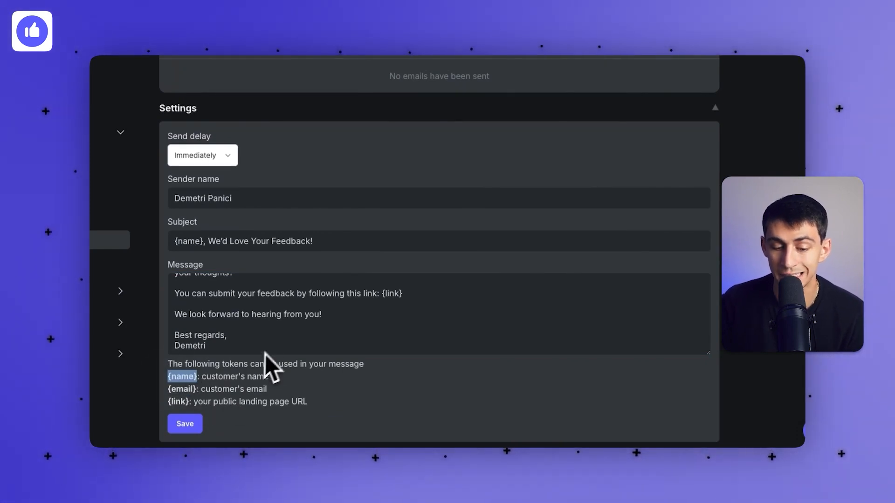
pyautogui.scroll(3, 278, 348)
pyautogui.scroll(7, 293, 343)
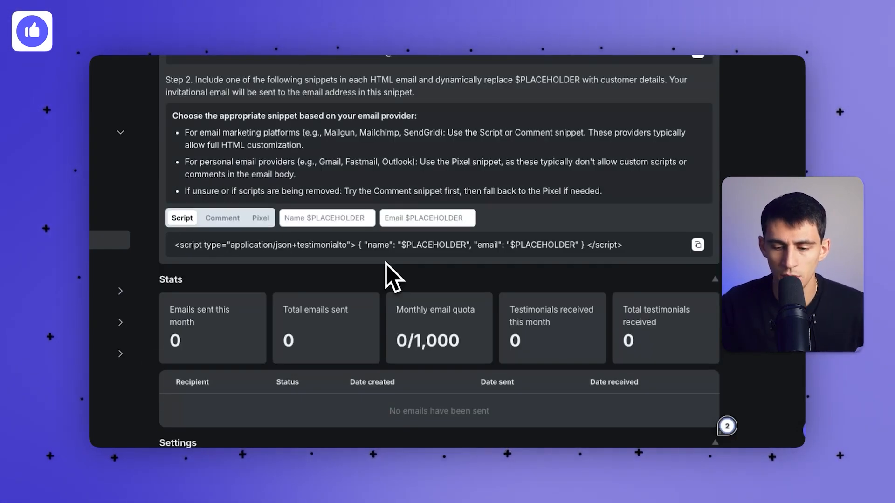
pyautogui.click(169, 309)
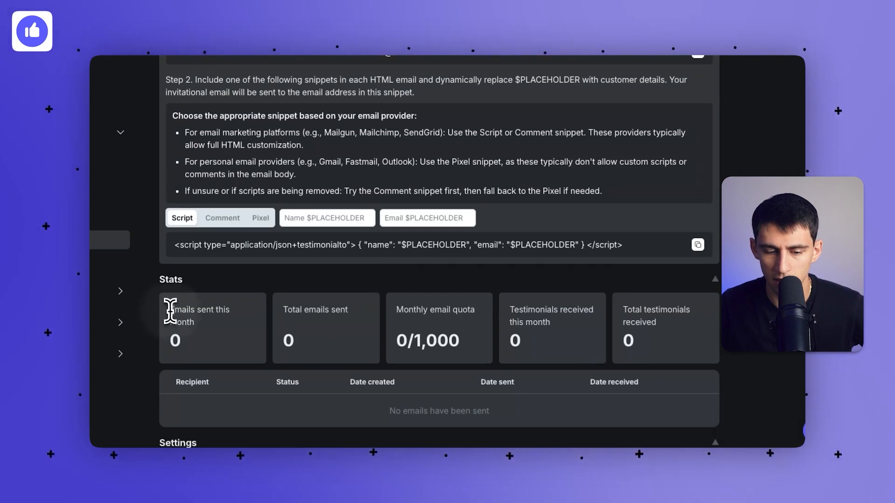
pyautogui.click(192, 321)
pyautogui.moveTo(409, 340); pyautogui.dragTo(466, 347)
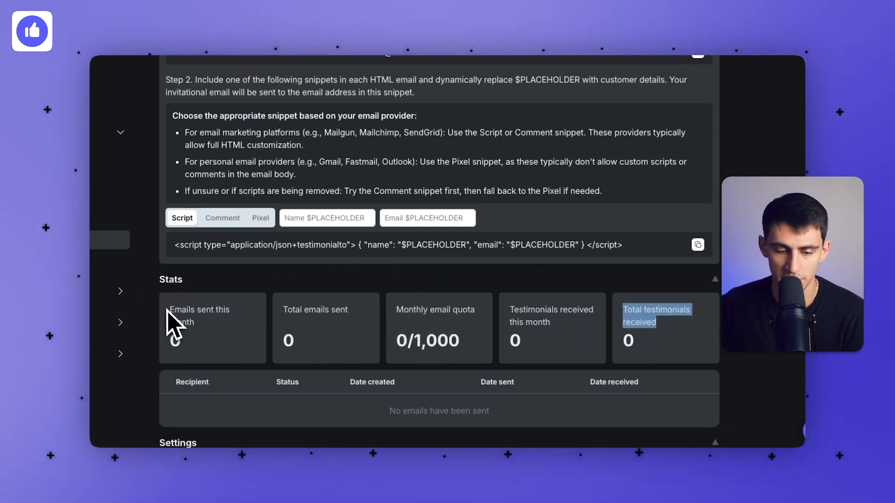
# Review the Stats cards, including the total emails sent figure.
pyautogui.click(172, 311)
pyautogui.moveTo(284, 309); pyautogui.dragTo(470, 311)
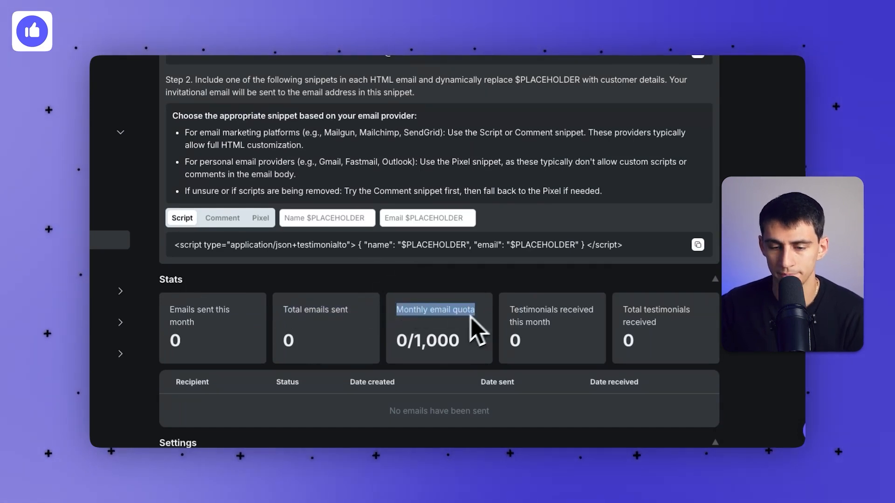
pyautogui.scroll(5, 382, 328)
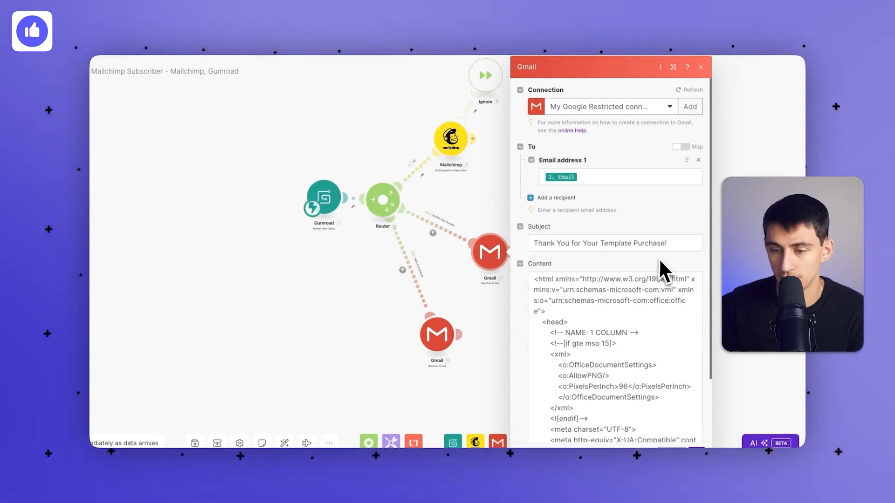
# Add the copied assistant address as Email address 1 in the blind copy recipients.
pyautogui.scroll(-2, 572, 194)
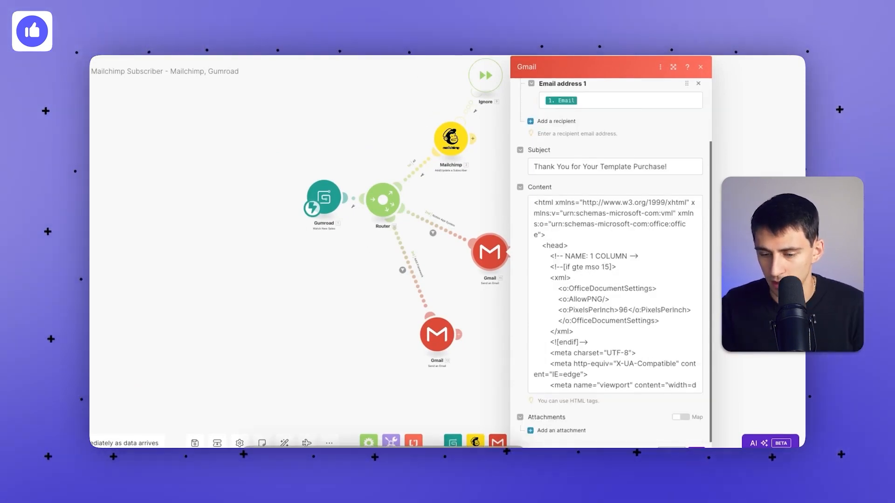
pyautogui.scroll(4, 596, 159)
pyautogui.scroll(-6, 580, 187)
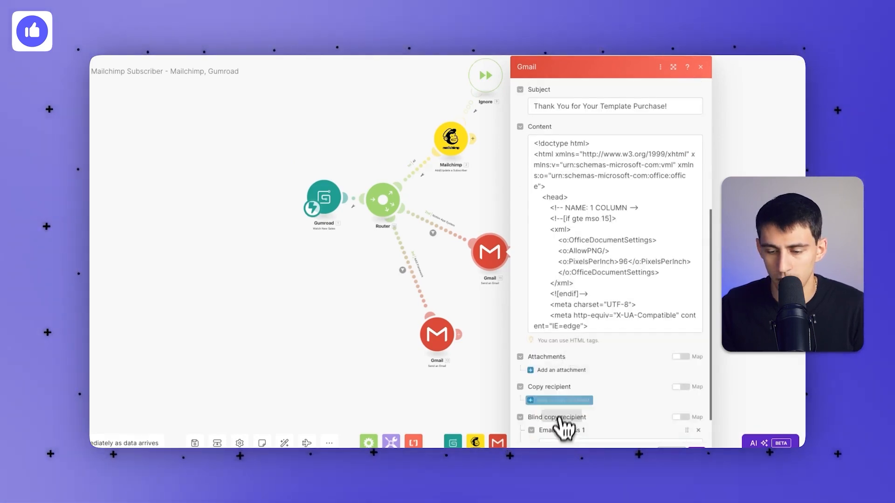
pyautogui.click(565, 430)
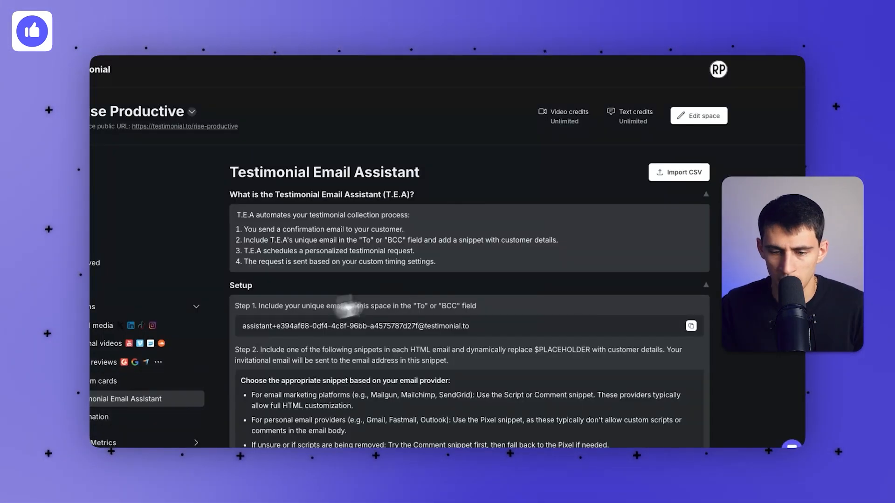
pyautogui.click(691, 326)
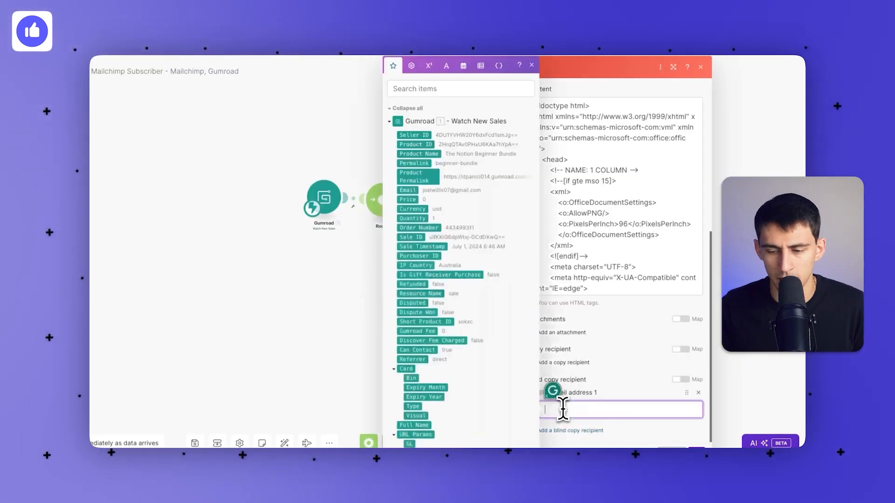
pyautogui.click(559, 413)
pyautogui.hotkey('ctrl', 'v')
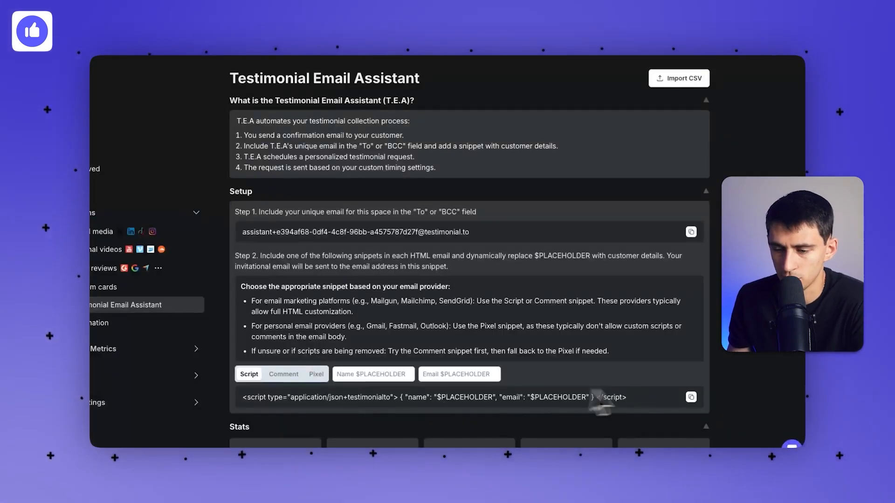
# Copy the Script snippet from Testimonial and return to the Gmail module.
pyautogui.click(691, 397)
pyautogui.click(384, 69)
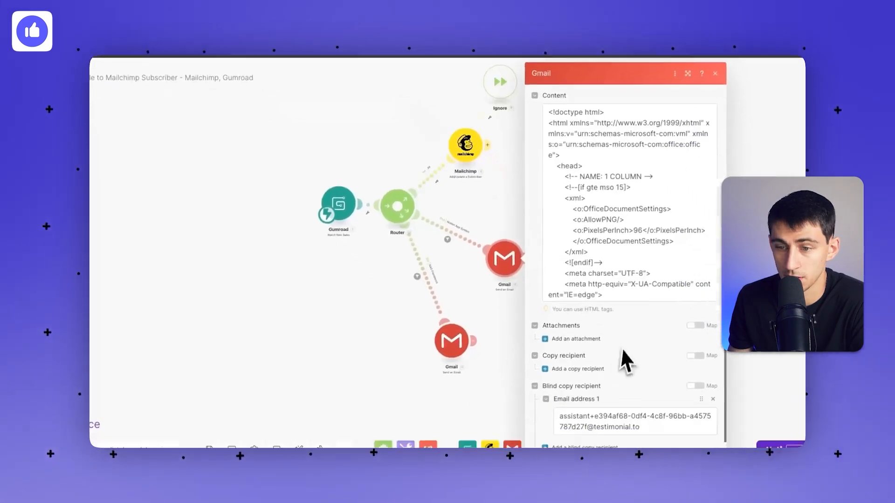
pyautogui.scroll(-5, 593, 250)
pyautogui.scroll(-10, 591, 246)
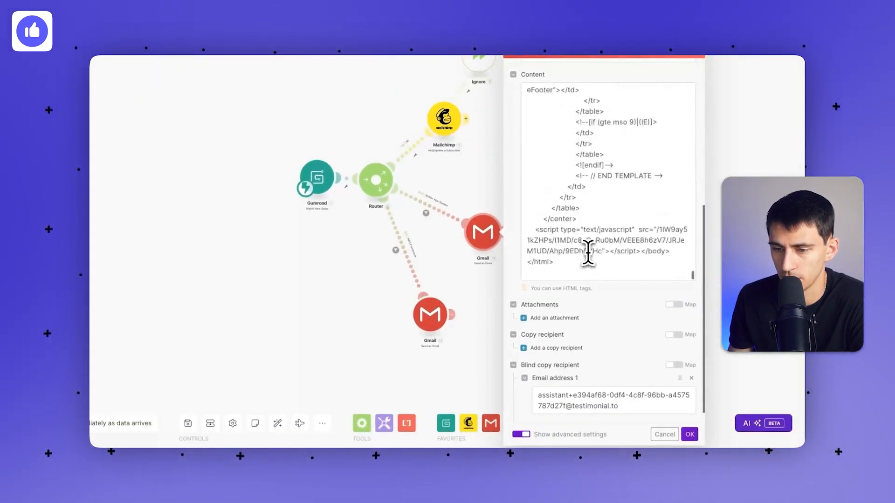
# Paste the Testimonial script snippet on a new line before </body> in Content.
pyautogui.click(671, 251)
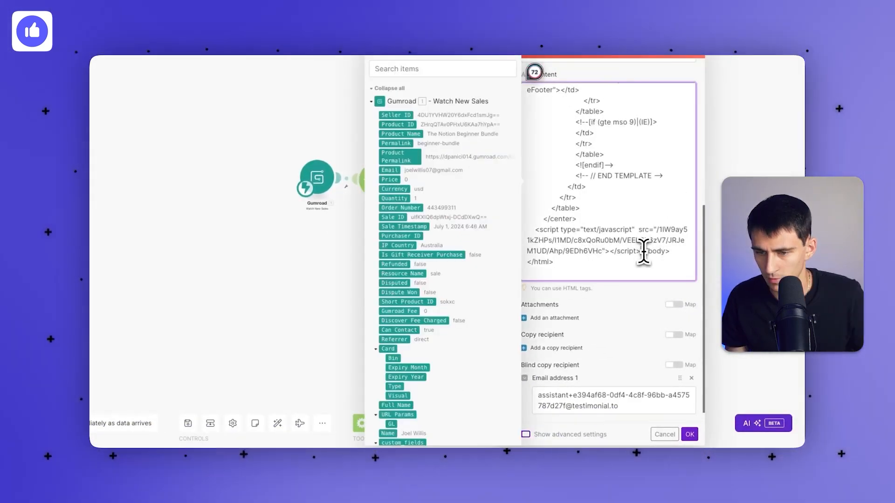
pyautogui.press('Return')
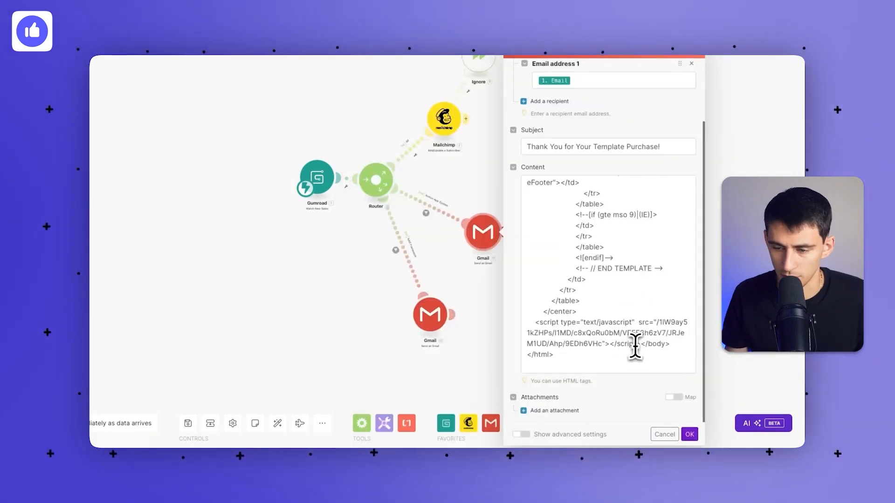
pyautogui.click(639, 345)
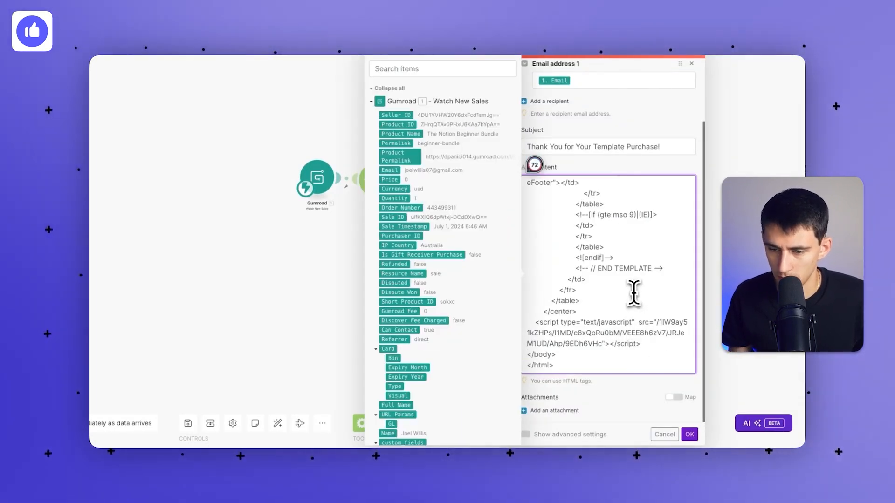
pyautogui.hotkey('ctrl', 'v')
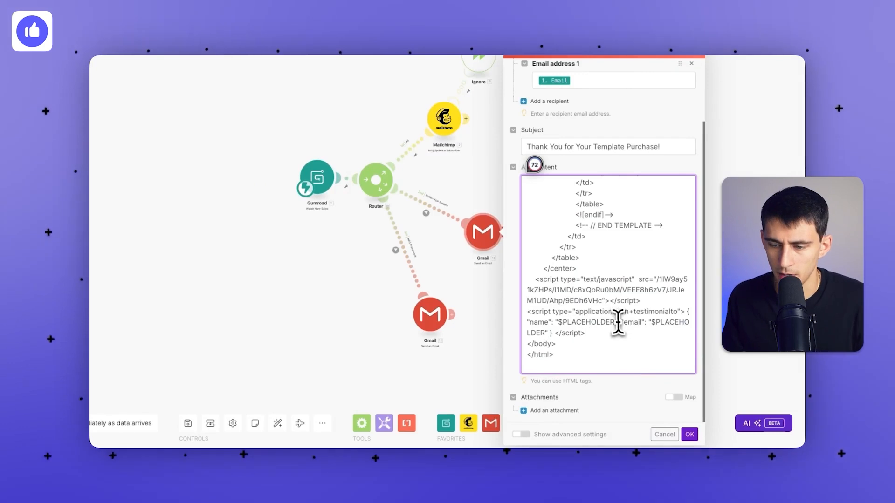
# Replace the snippet's name $PLACEHOLDER with Gumroad custom_fields: Name.
pyautogui.moveTo(614, 322); pyautogui.dragTo(554, 321)
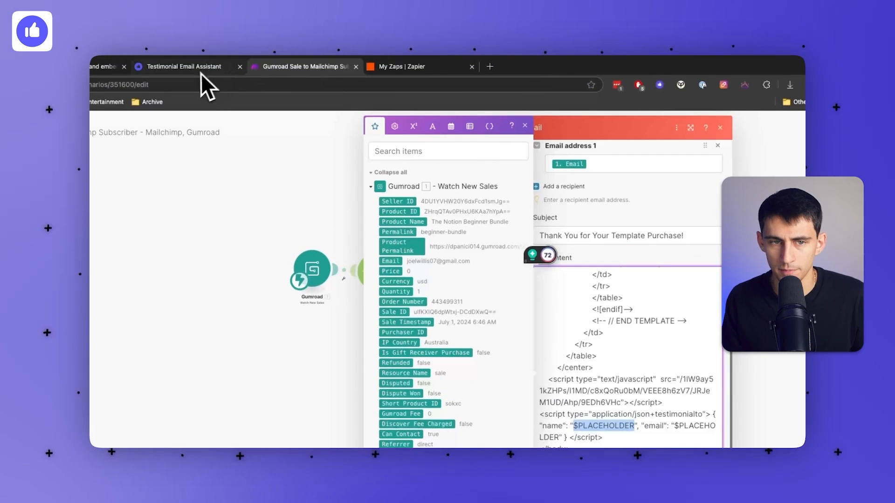
pyautogui.click(336, 69)
pyautogui.moveTo(633, 417); pyautogui.dragTo(571, 418)
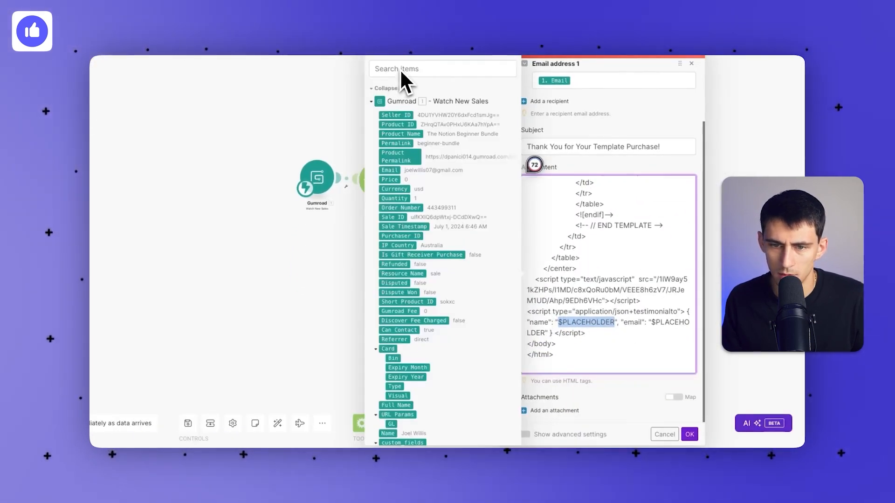
pyautogui.scroll(-1, 422, 194)
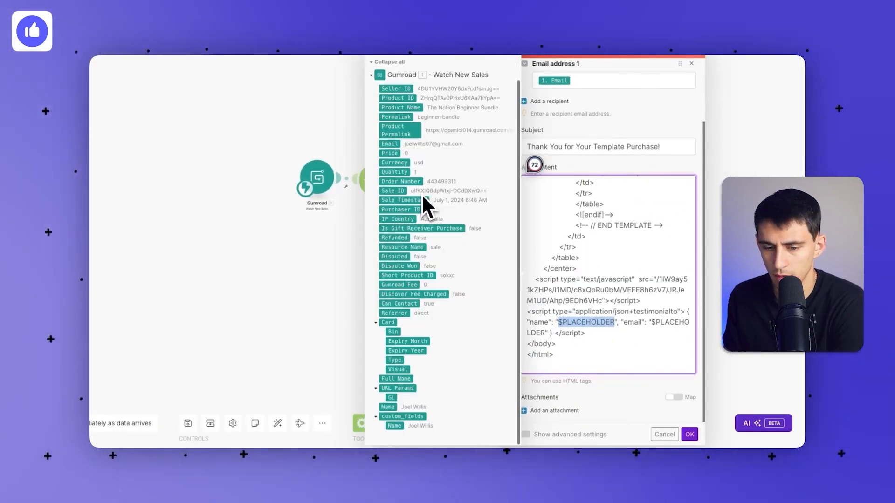
pyautogui.click(394, 426)
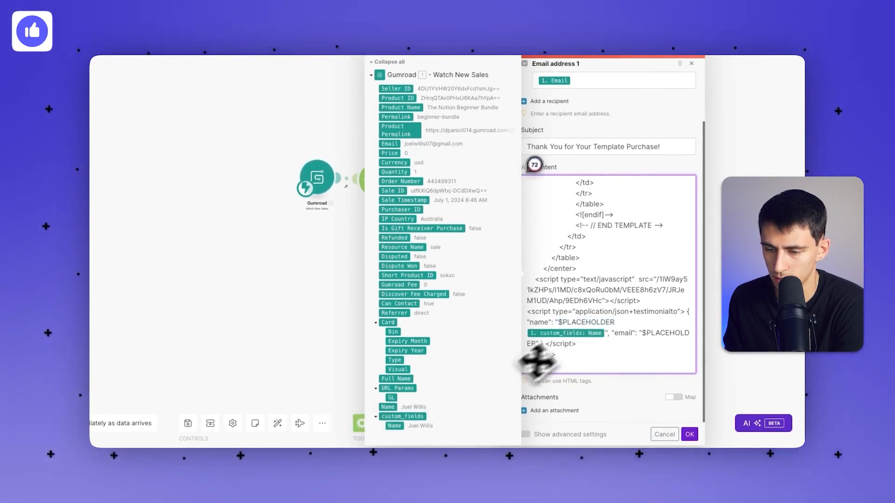
pyautogui.moveTo(614, 322); pyautogui.dragTo(559, 322)
pyautogui.press('BackSpace')
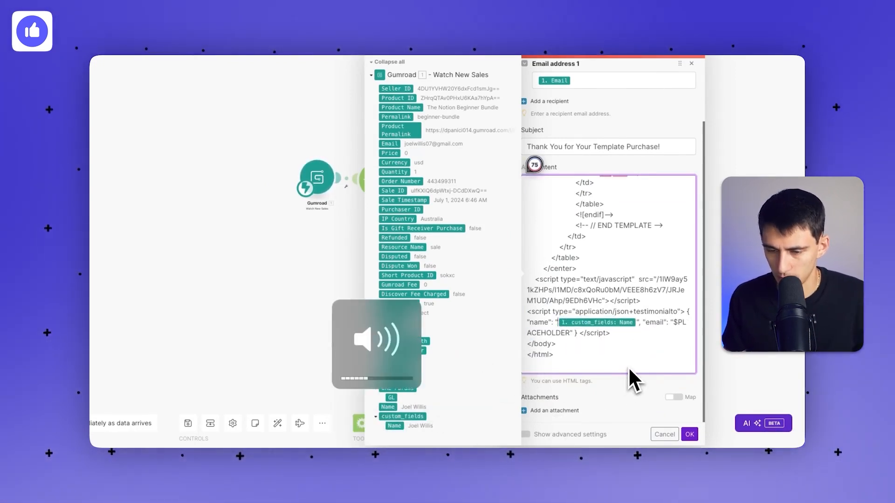
pyautogui.moveTo(570, 332); pyautogui.dragTo(674, 321)
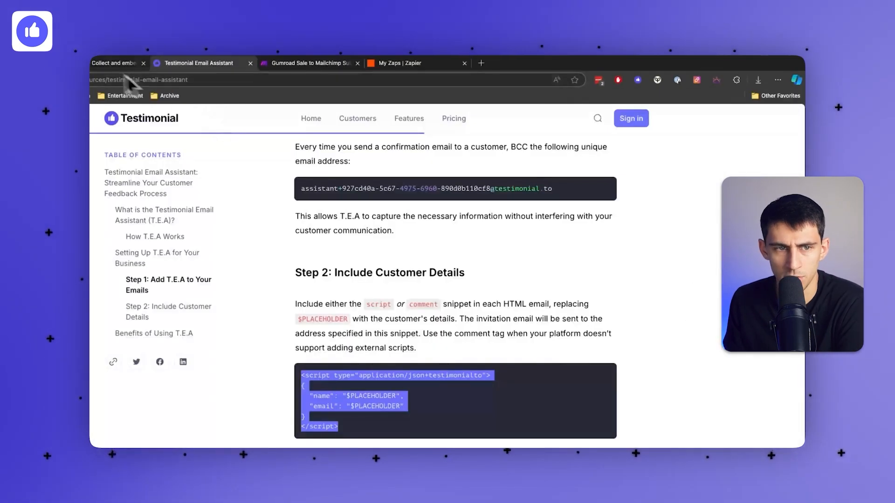
pyautogui.click(116, 63)
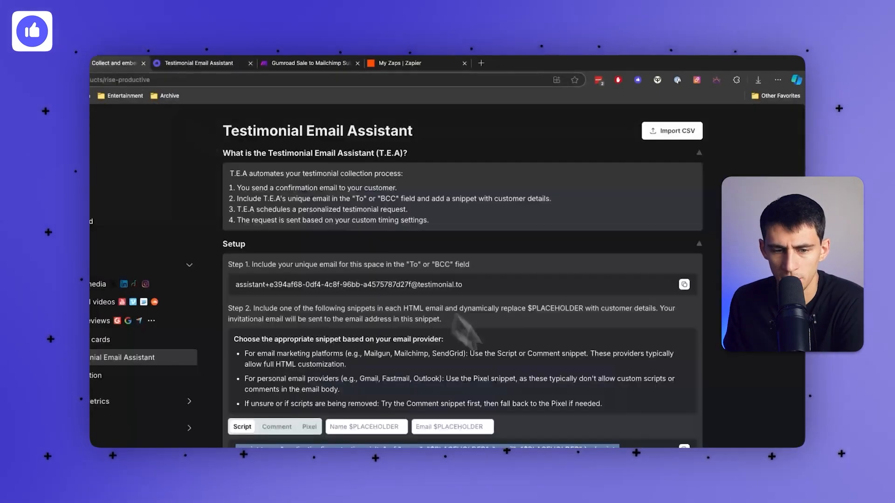
# Save the Email Assistant settings and go back to the Make scenario.
pyautogui.scroll(-5, 509, 396)
pyautogui.scroll(-3, 360, 273)
pyautogui.click(240, 418)
pyautogui.scroll(1, 341, 224)
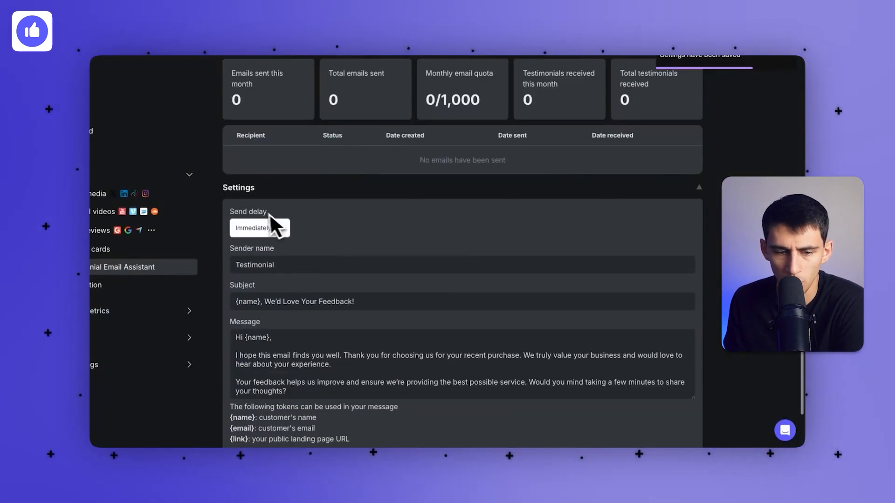
pyautogui.click(292, 75)
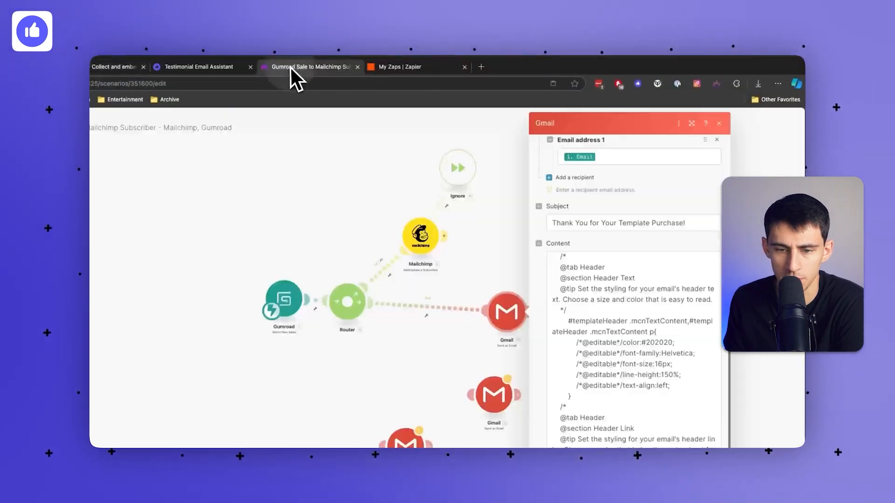
# Run only the Gmail module with a test email address and customer name.
pyautogui.click(508, 216)
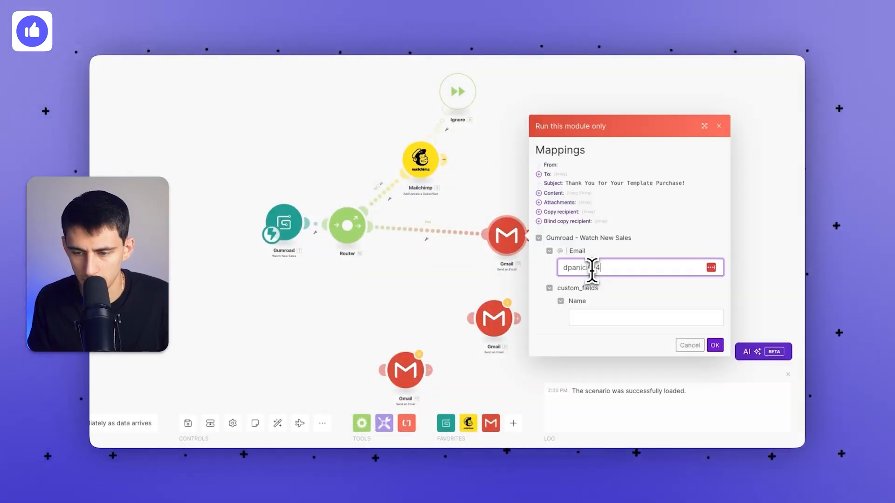
pyautogui.write('om')
pyautogui.press('Tab')
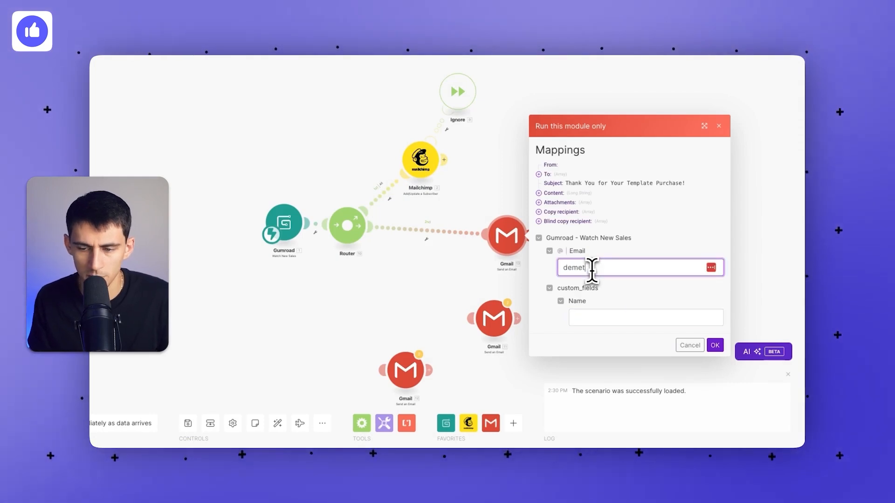
pyautogui.hotkey('alt', 'BackSpace')
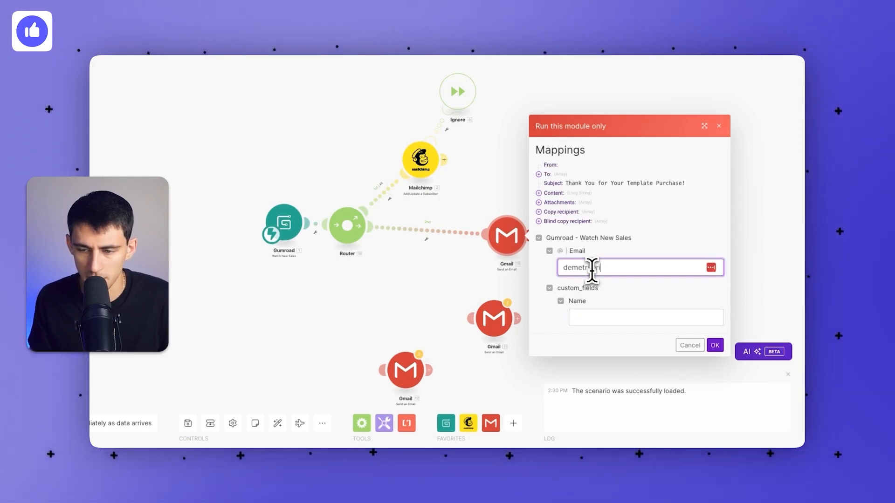
pyautogui.press('Tab')
pyautogui.write('Demetri P')
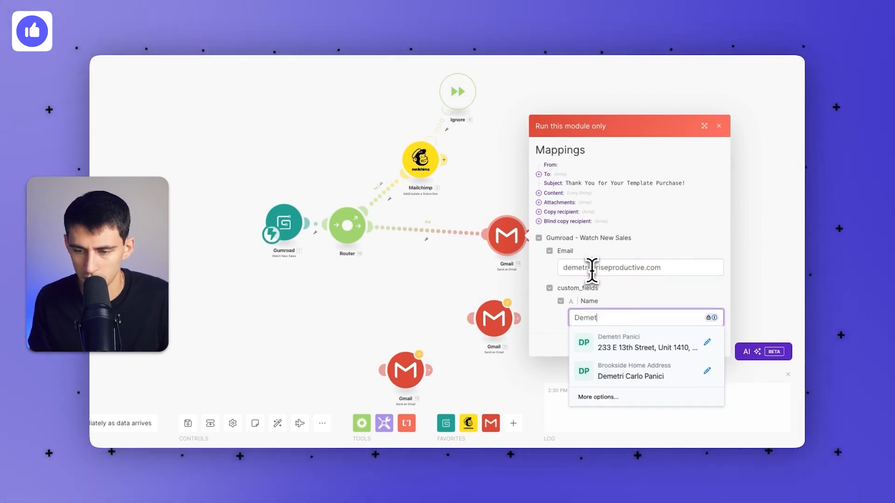
pyautogui.click(633, 275)
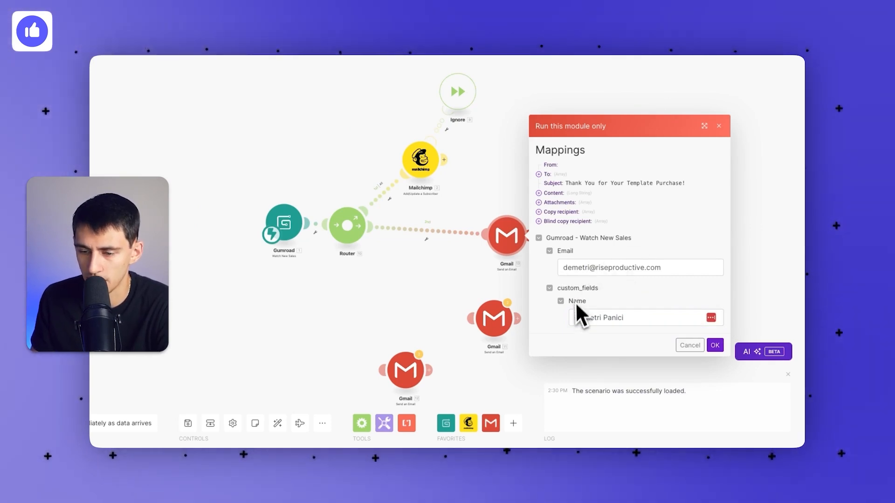
pyautogui.click(669, 318)
pyautogui.click(714, 345)
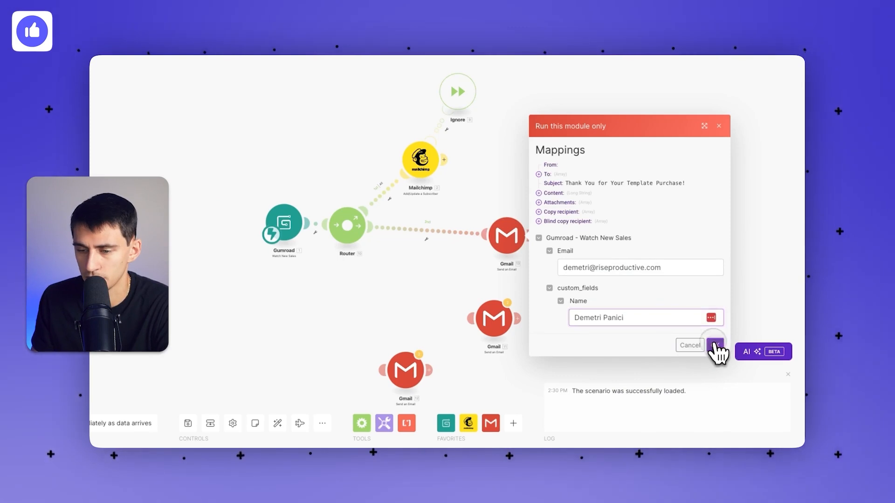
# Expand the output bundle to confirm the assistant address is BCC'd.
pyautogui.click(585, 192)
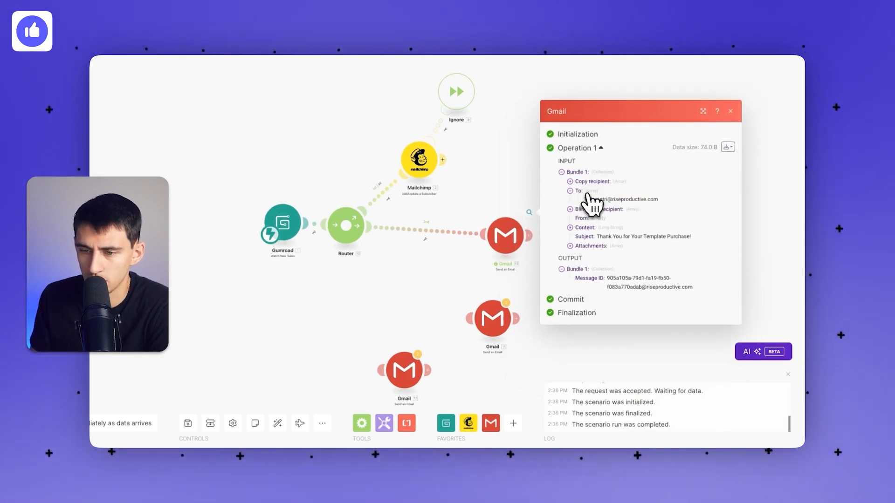
pyautogui.click(596, 209)
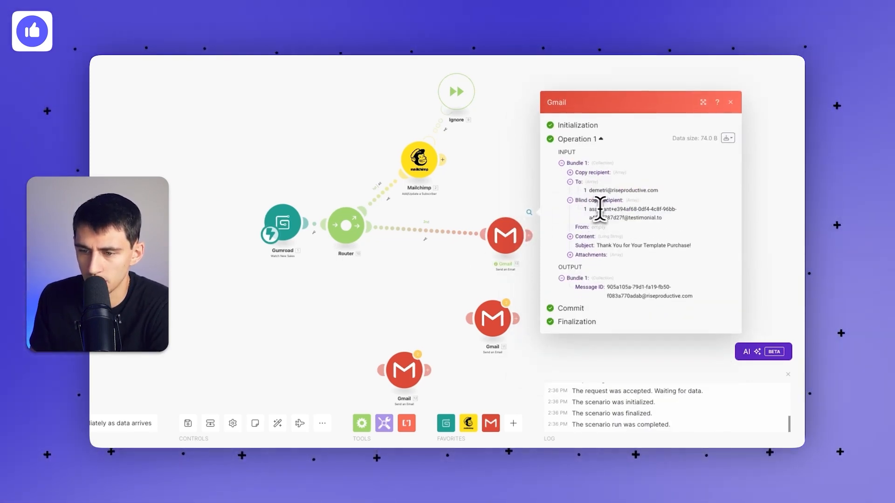
pyautogui.moveTo(597, 208); pyautogui.dragTo(616, 223)
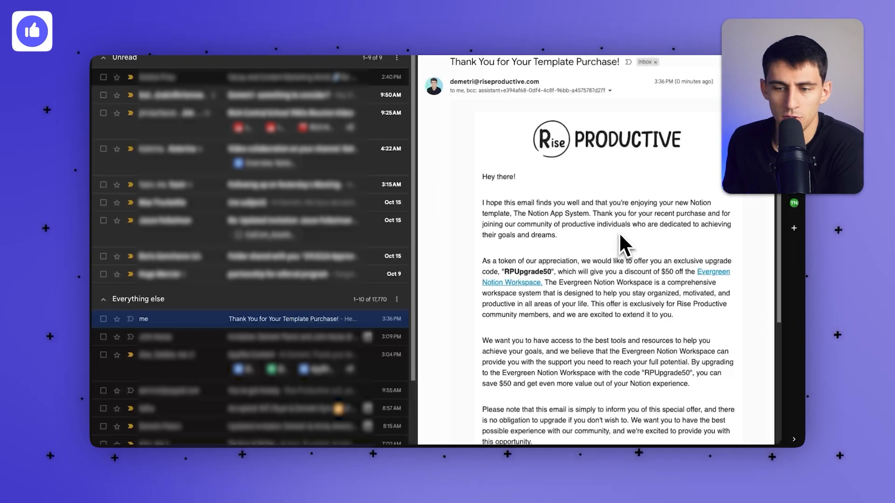